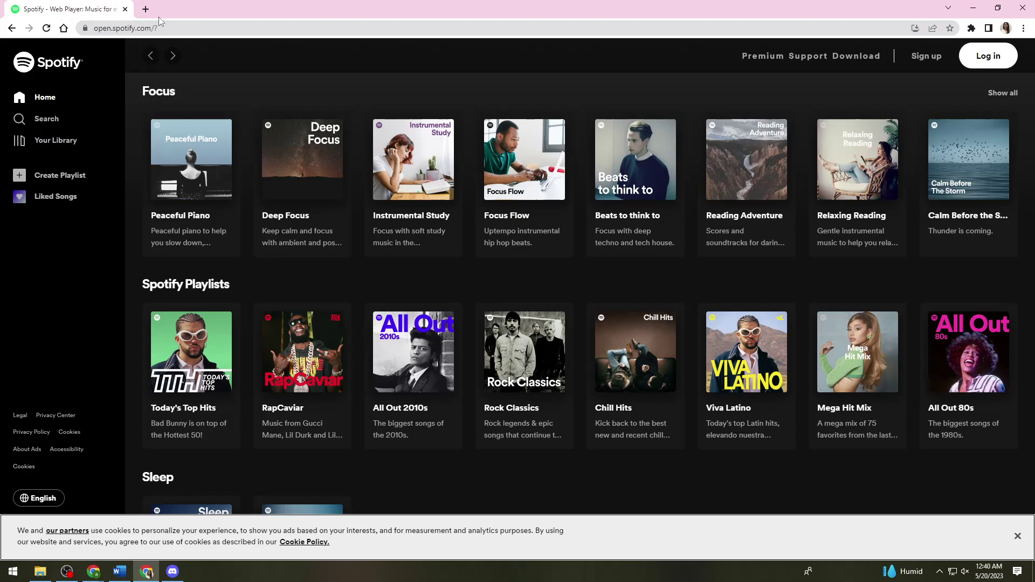
Bring up the Log in to Spotify page, then minimize Chrome to reveal the desktop
{"action": "left_click", "coordinate": [999, 59]}
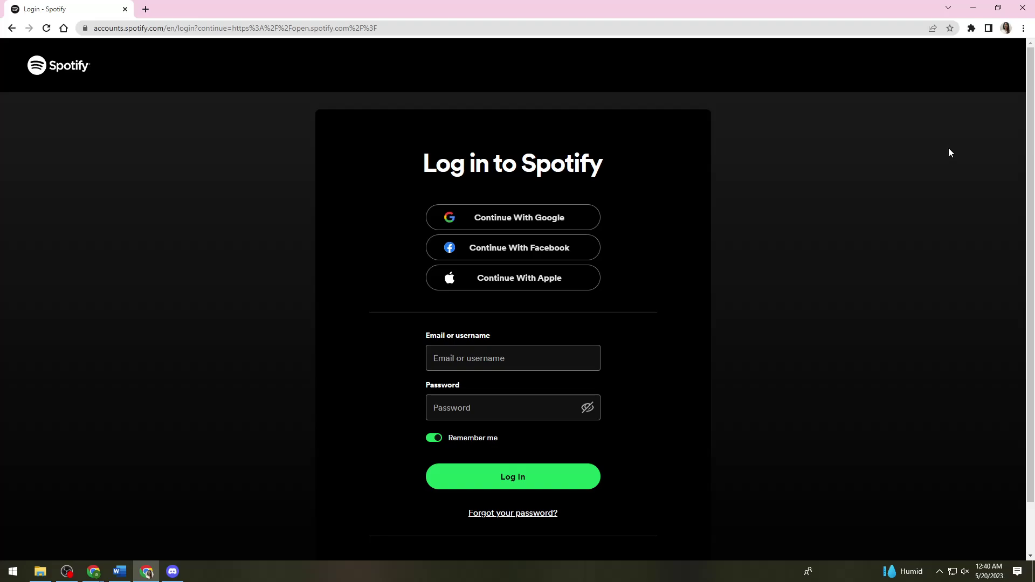
{"action": "left_click", "coordinate": [973, 8]}
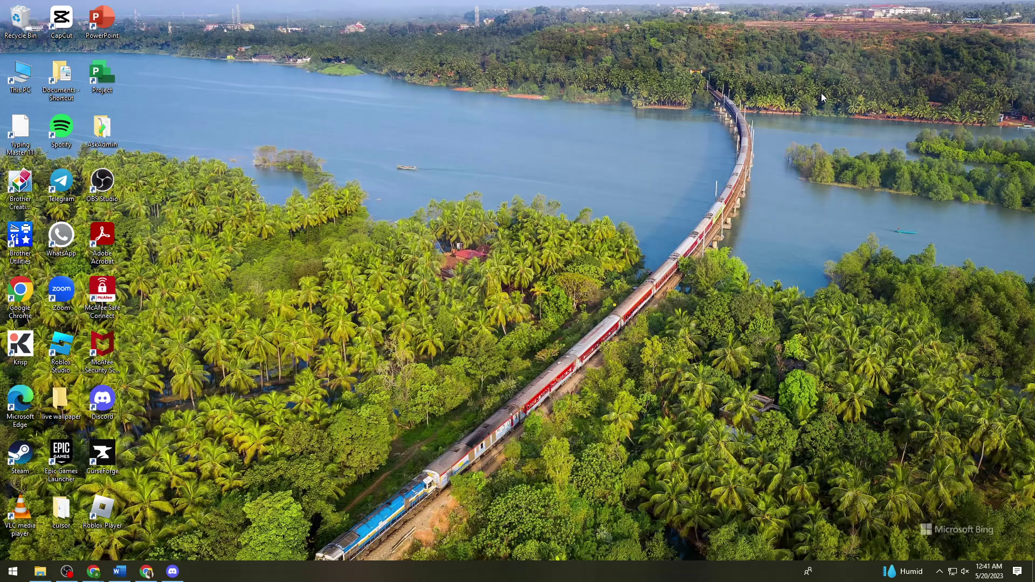
Launch the Settings app from the Windows Start menu sidebar
{"action": "key", "text": "super"}
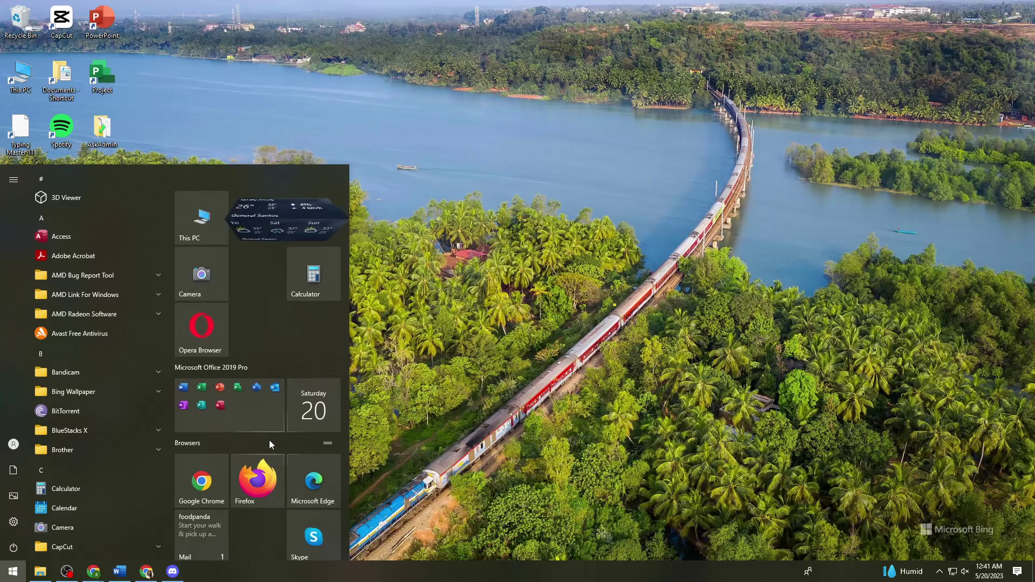
{"action": "left_click", "coordinate": [19, 518]}
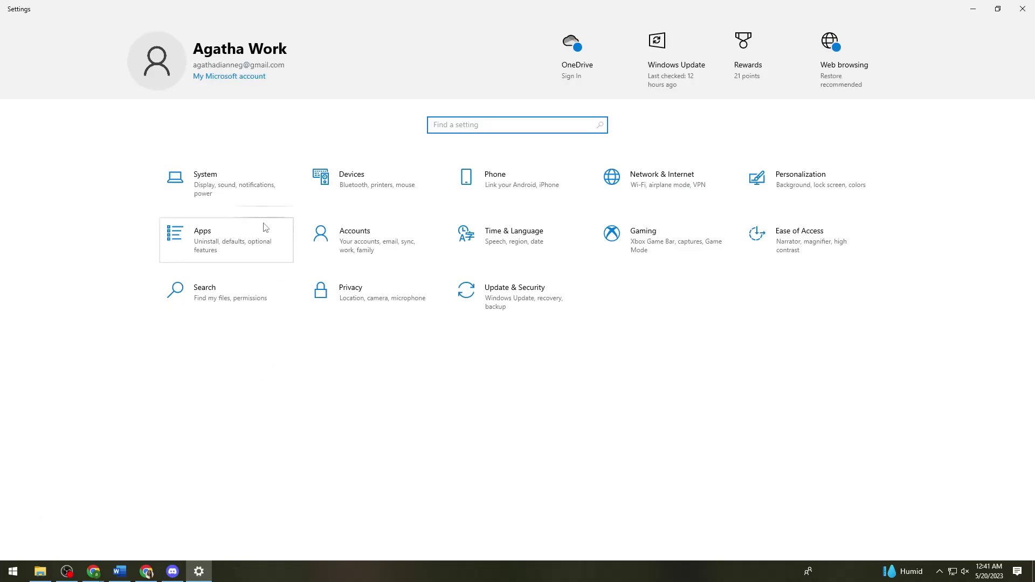
Open Apps & features and expand the Spotify entry to show Modify and Uninstall
{"action": "left_click", "coordinate": [264, 230]}
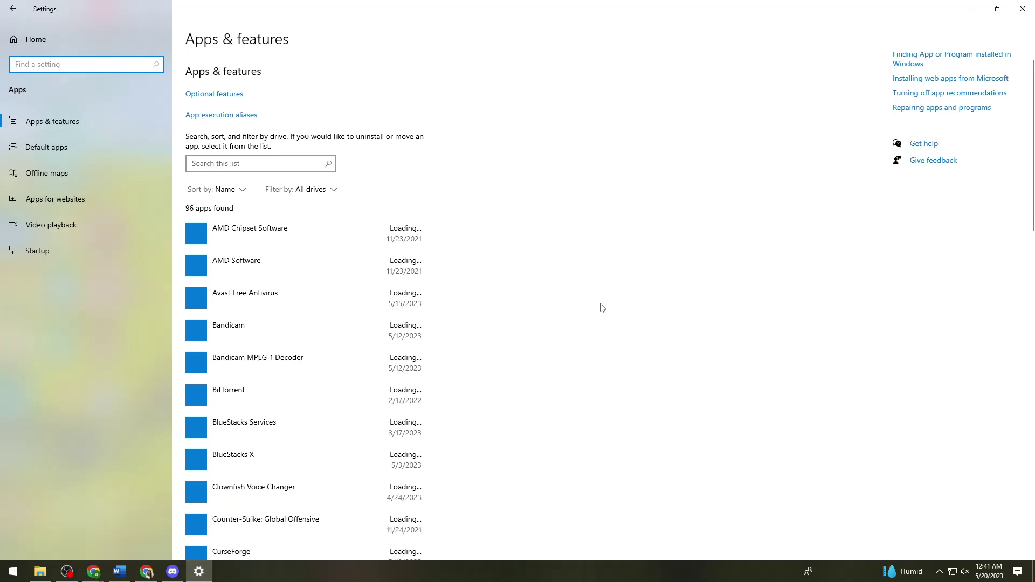
{"action": "scroll", "coordinate": [600, 307], "scroll_direction": "down", "scroll_amount": 3}
{"action": "scroll", "coordinate": [590, 291], "scroll_direction": "down", "scroll_amount": 5}
{"action": "scroll", "coordinate": [585, 281], "scroll_direction": "down", "scroll_amount": 4}
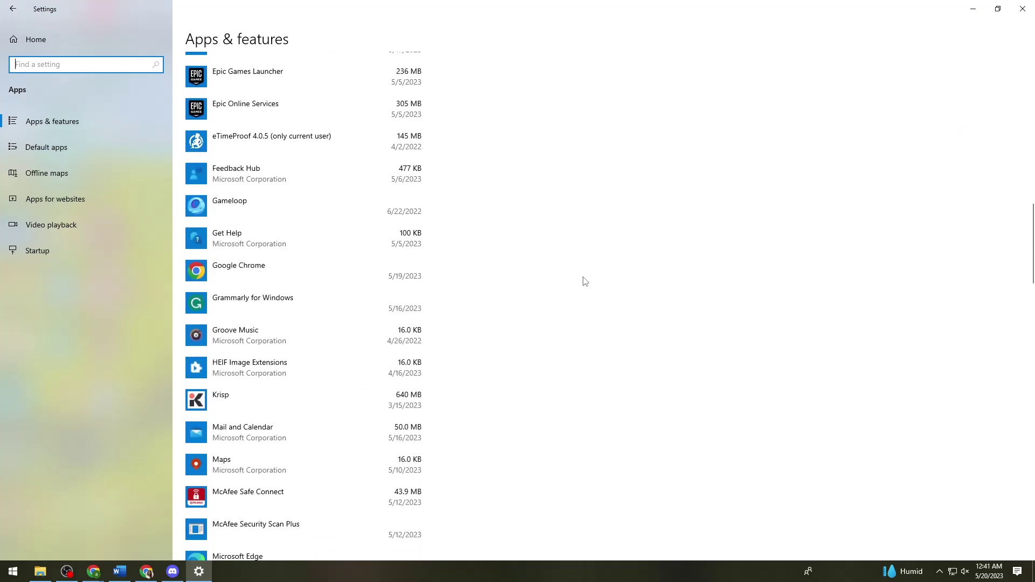
{"action": "scroll", "coordinate": [583, 282], "scroll_direction": "down", "scroll_amount": 2}
{"action": "scroll", "coordinate": [583, 282], "scroll_direction": "down", "scroll_amount": 3}
{"action": "scroll", "coordinate": [581, 283], "scroll_direction": "down", "scroll_amount": 5}
{"action": "scroll", "coordinate": [580, 282], "scroll_direction": "down", "scroll_amount": 5}
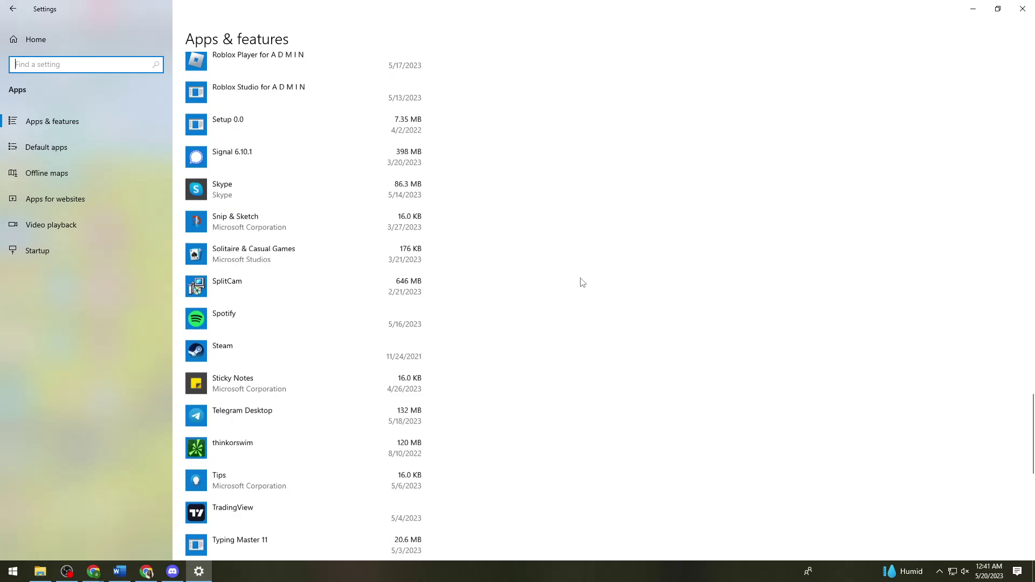
{"action": "left_click", "coordinate": [364, 316]}
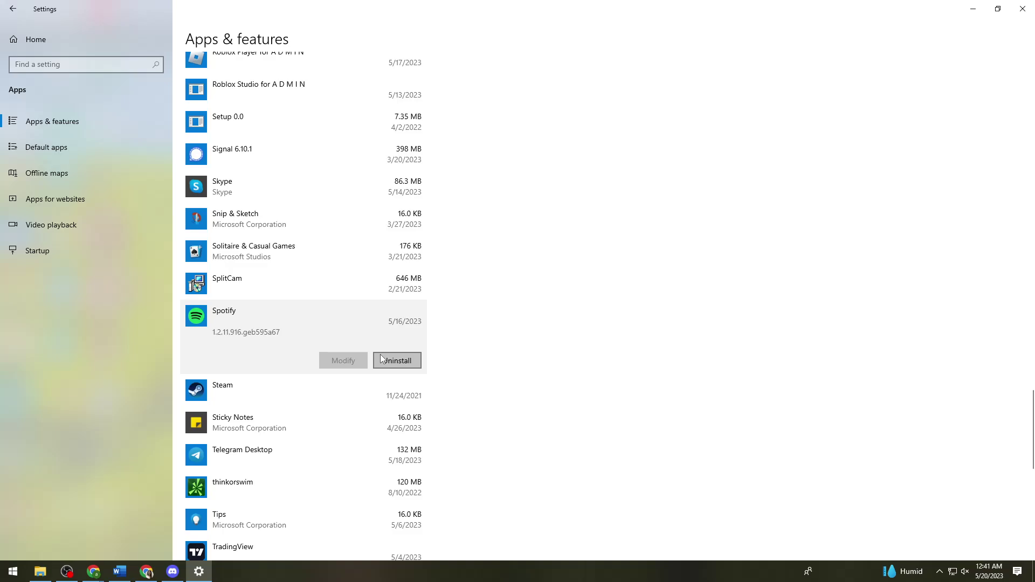
Minimize Settings, return to Chrome, and search Google for 'spotify download' in a new tab
{"action": "left_click", "coordinate": [973, 10]}
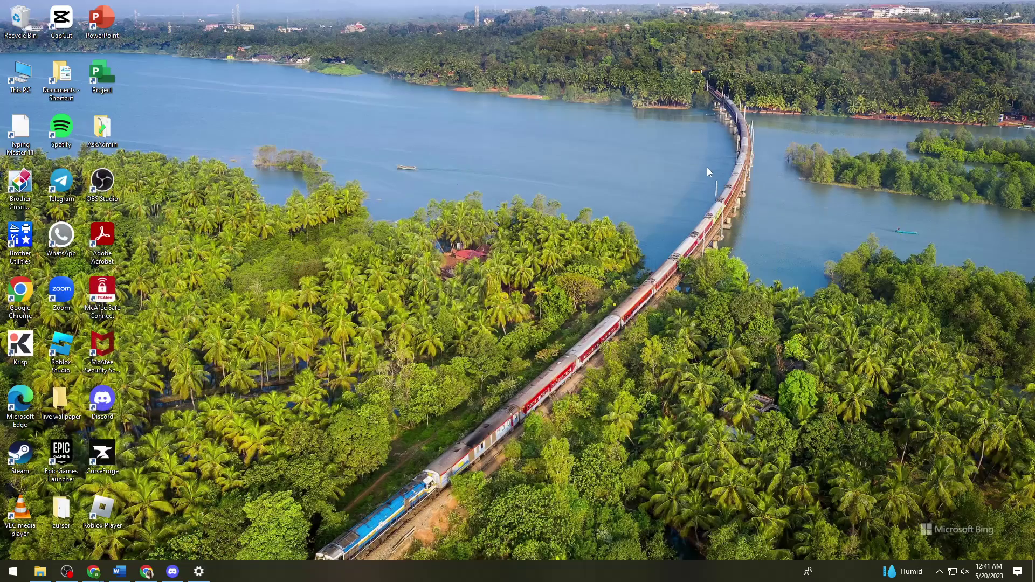
{"action": "left_click", "coordinate": [146, 572]}
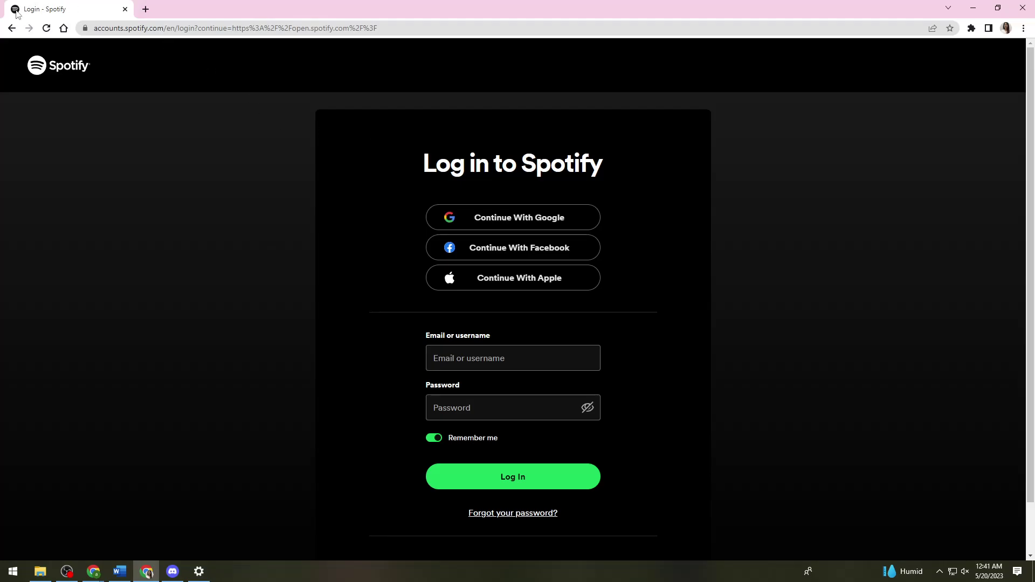
{"action": "left_click", "coordinate": [146, 10]}
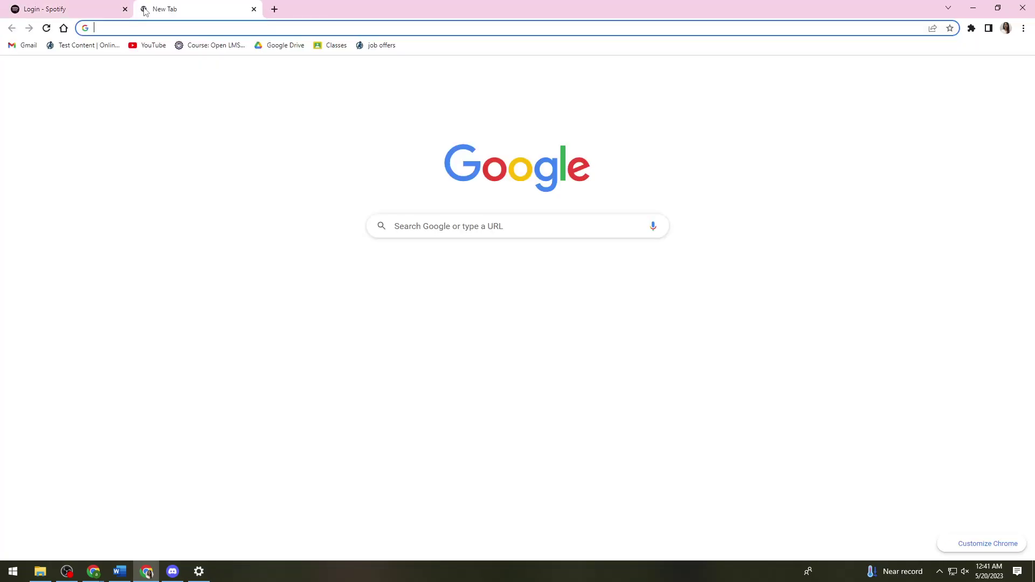
{"action": "type", "text": "spotify "}
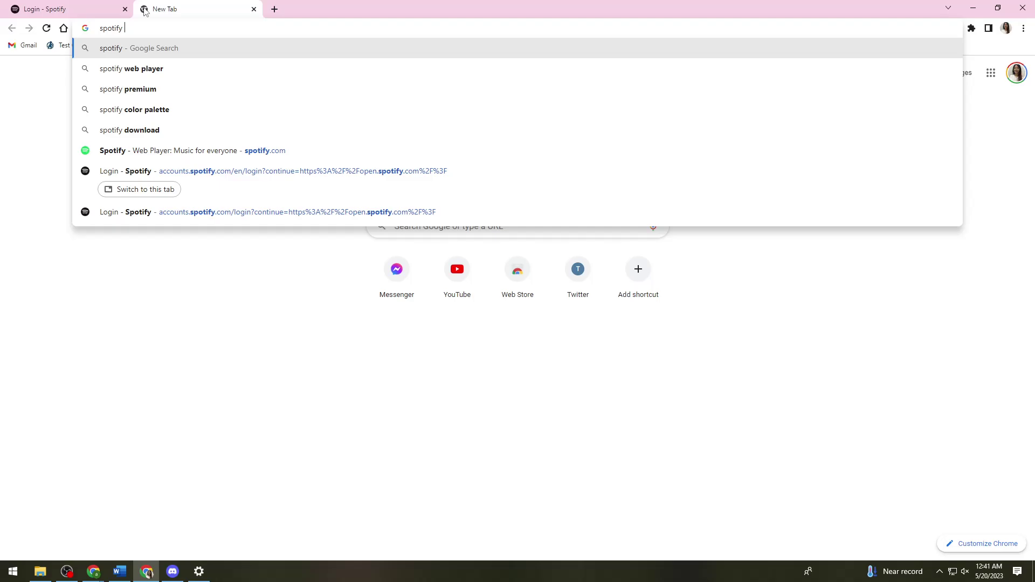
{"action": "type", "text": "dwon"}
{"action": "key", "text": "Down"}
{"action": "key", "text": "Return"}
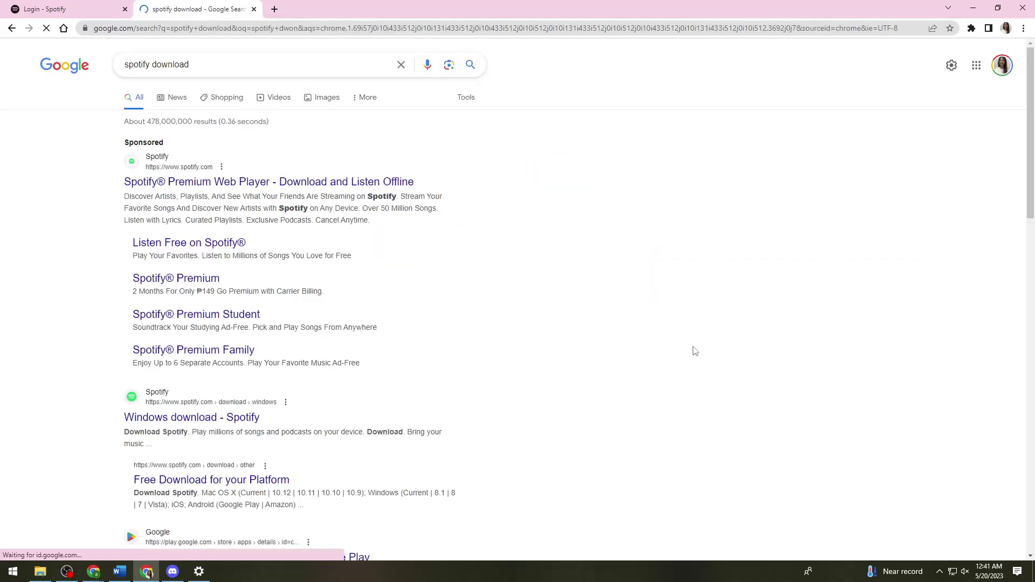
Open the 'Windows download - Spotify' result in a new tab and view it
{"action": "middle_click", "coordinate": [248, 416]}
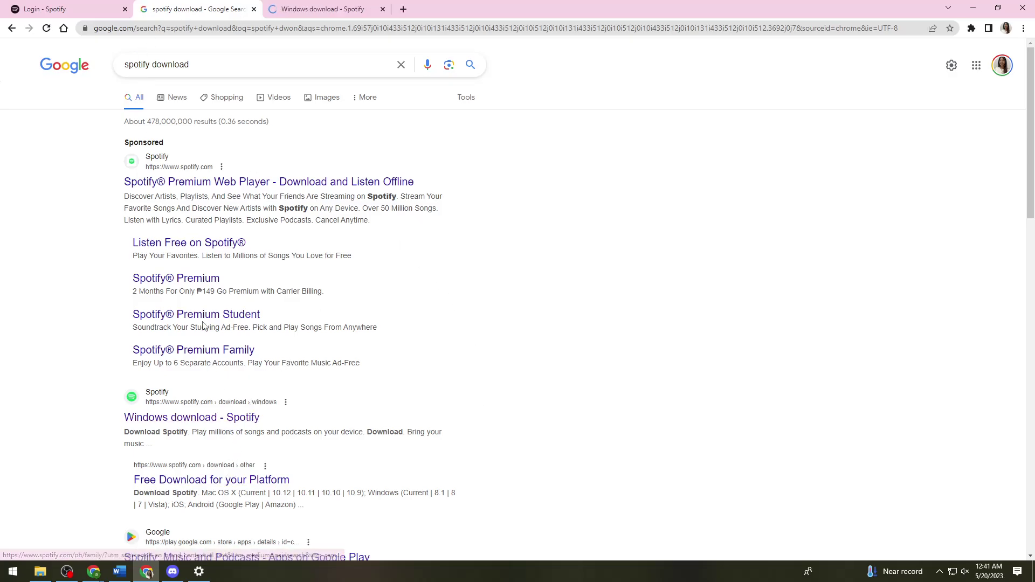
{"action": "left_click", "coordinate": [289, 8]}
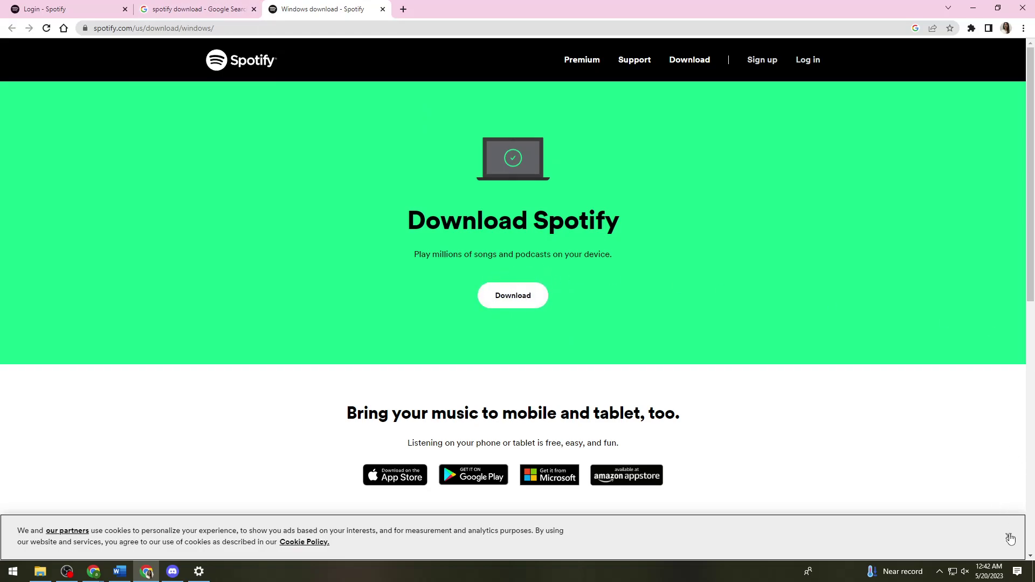
Close the cookie banner at the bottom of Spotify's Windows download page
{"action": "left_click", "coordinate": [1008, 538]}
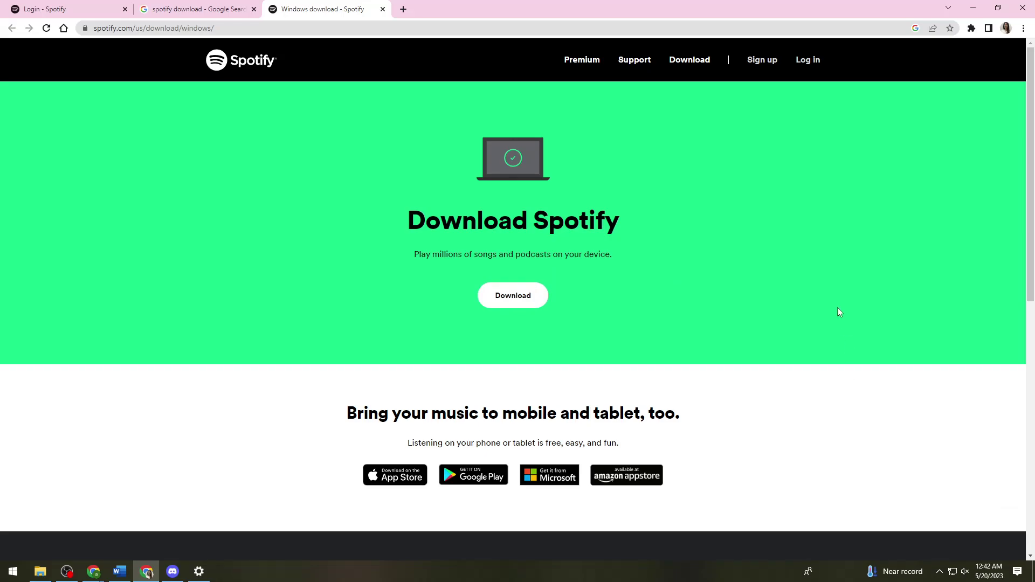